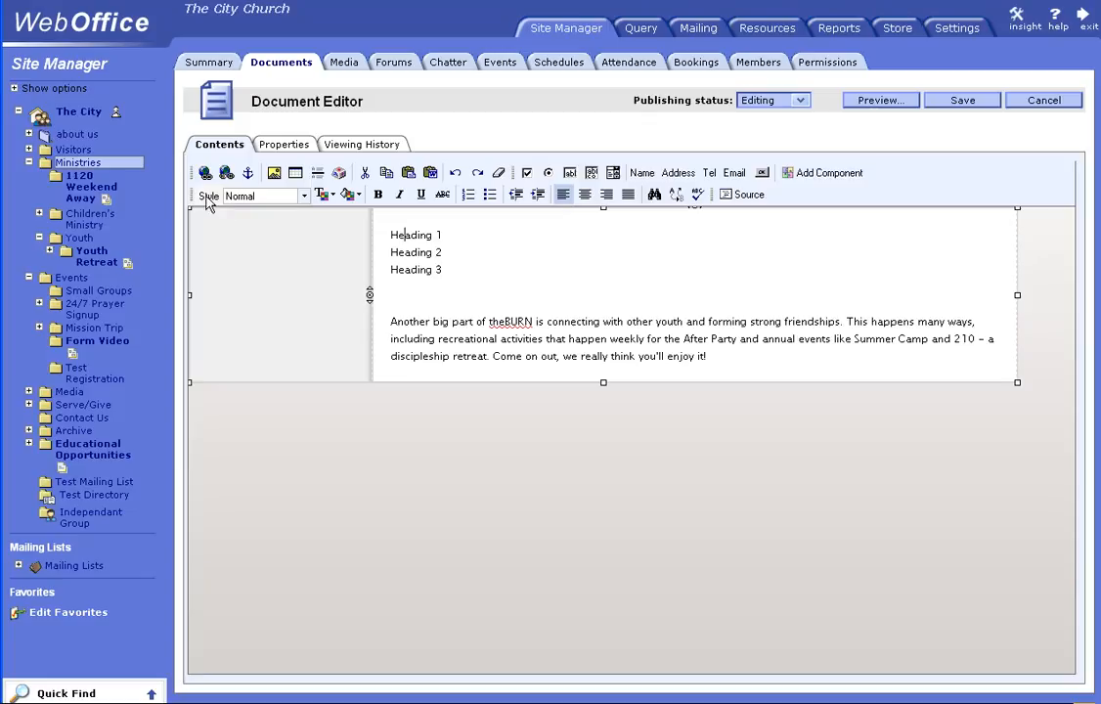
Step: Apply the Heading 1, Heading 2 and Heading 3 styles to the three lines with the matching names
left_click(304, 198)
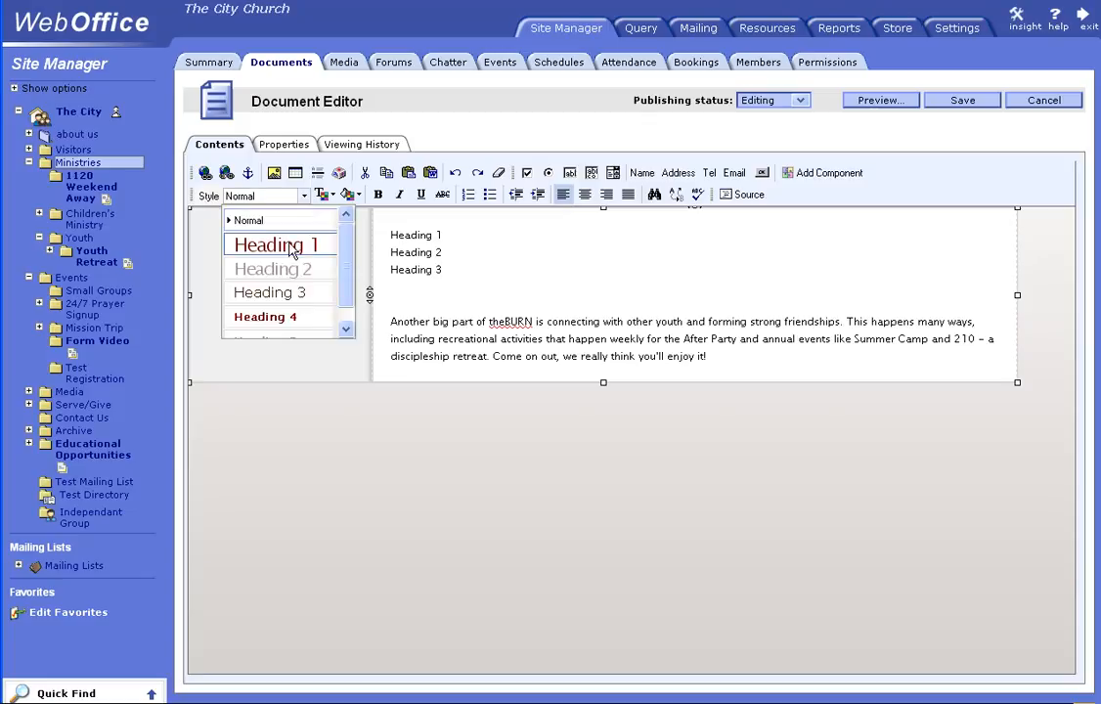
left_click(288, 247)
left_click(409, 270)
left_click(304, 196)
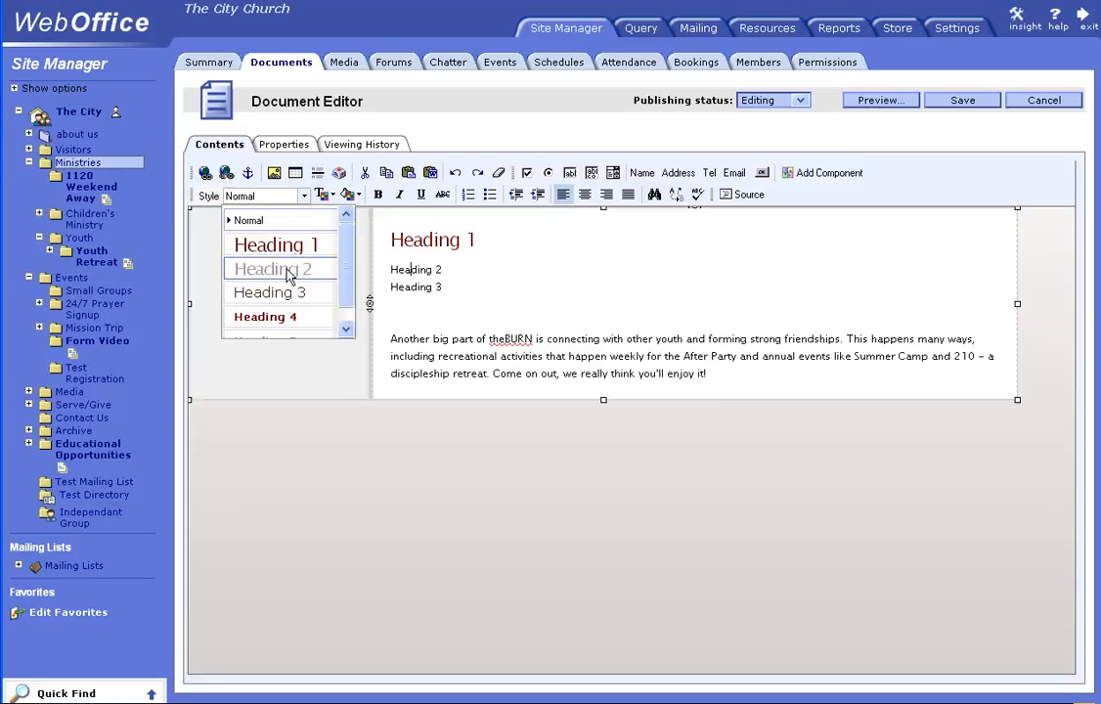
left_click(290, 270)
left_click(409, 295)
left_click(304, 196)
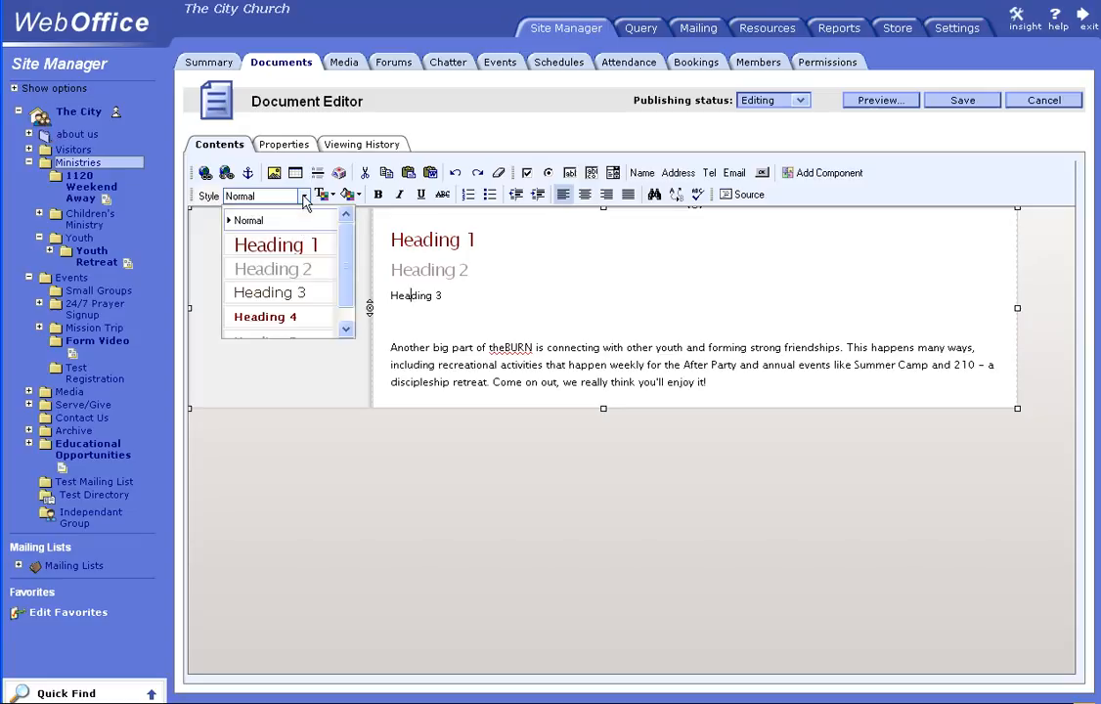
left_click(292, 294)
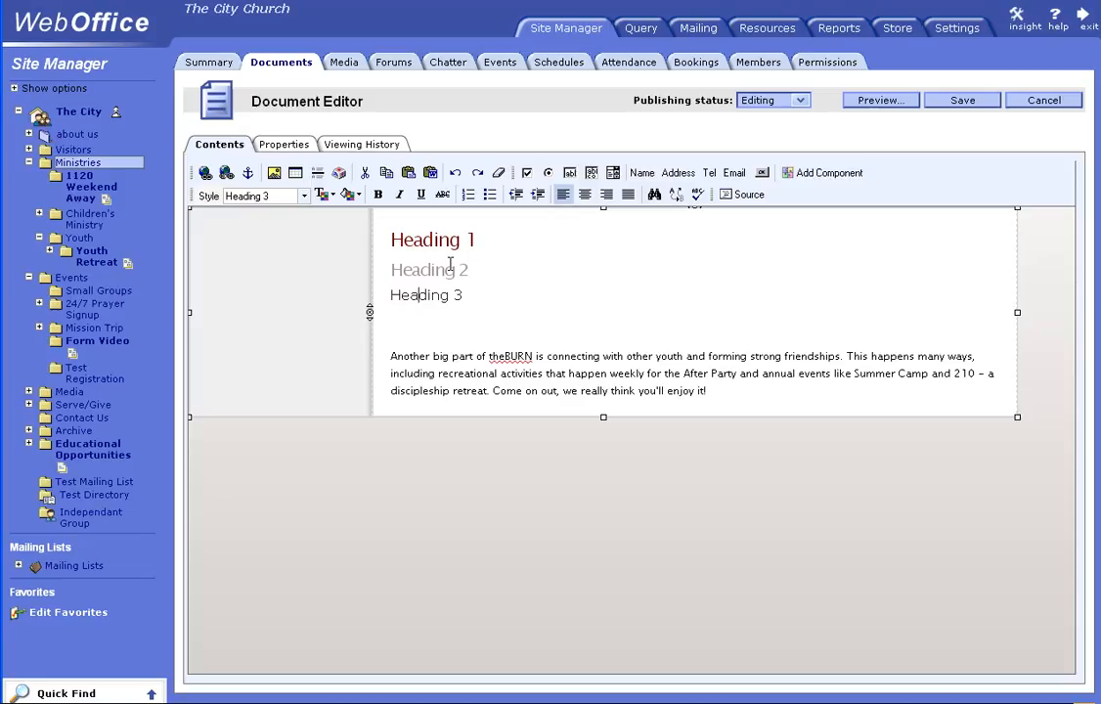
Step: Set the text colour of the Heading 3 line to the custom magenta #FF00FE
left_click_drag(462, 295, 374, 297)
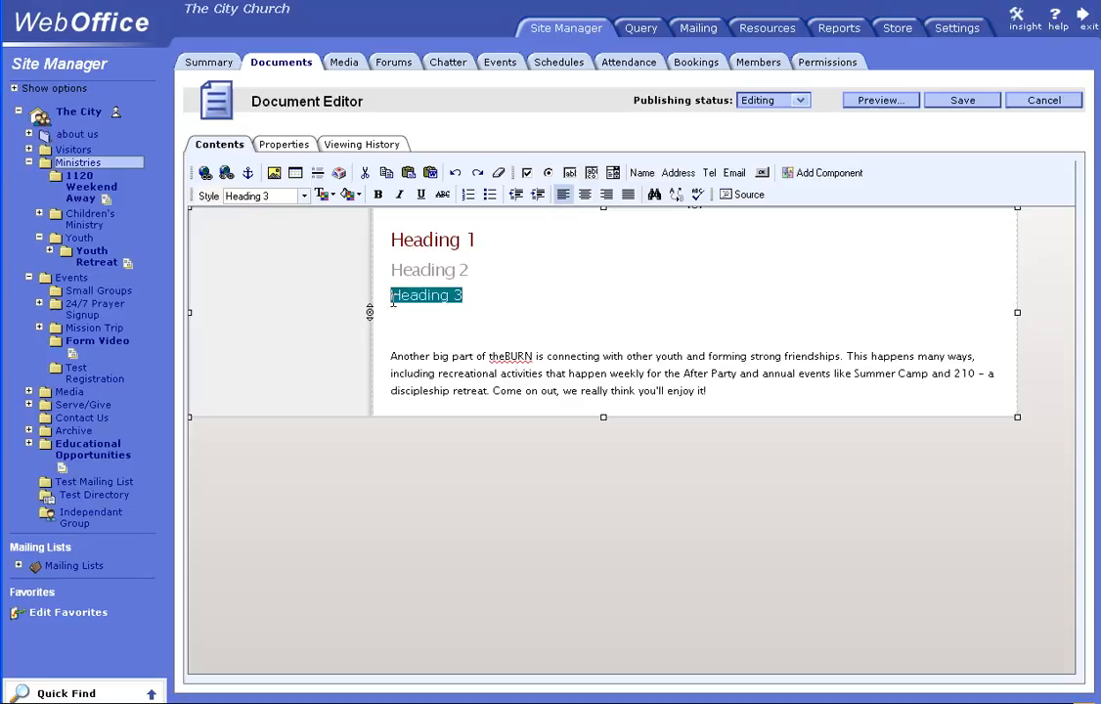
left_click(329, 196)
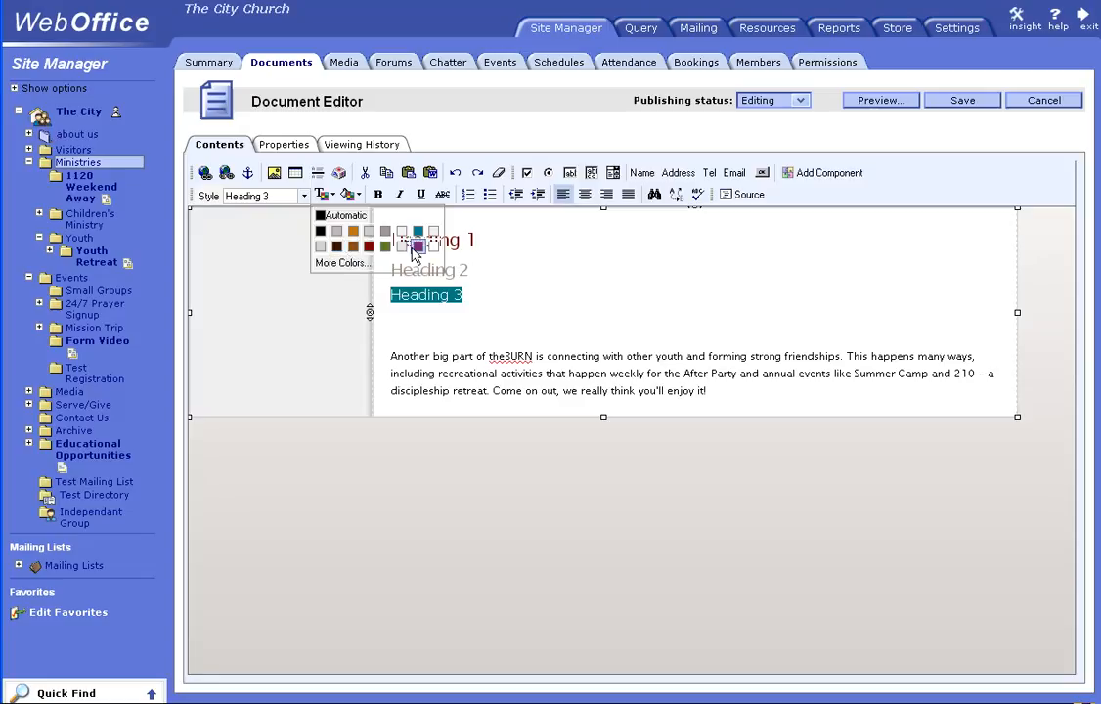
left_click(343, 265)
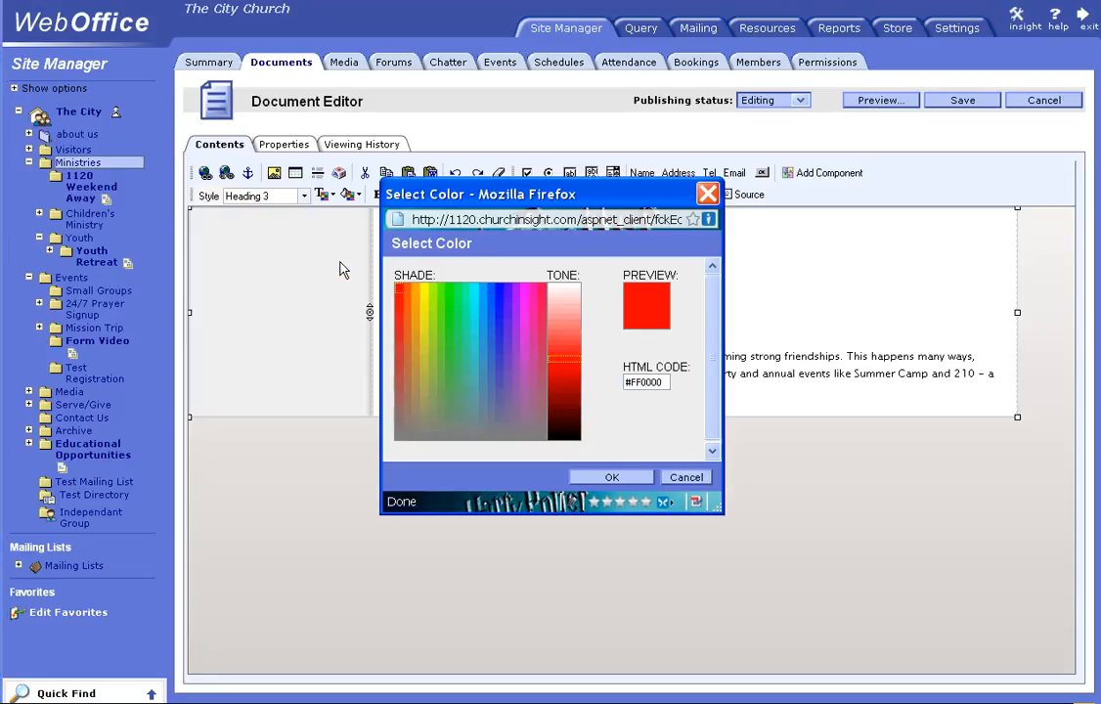
left_click(529, 296)
left_click(612, 477)
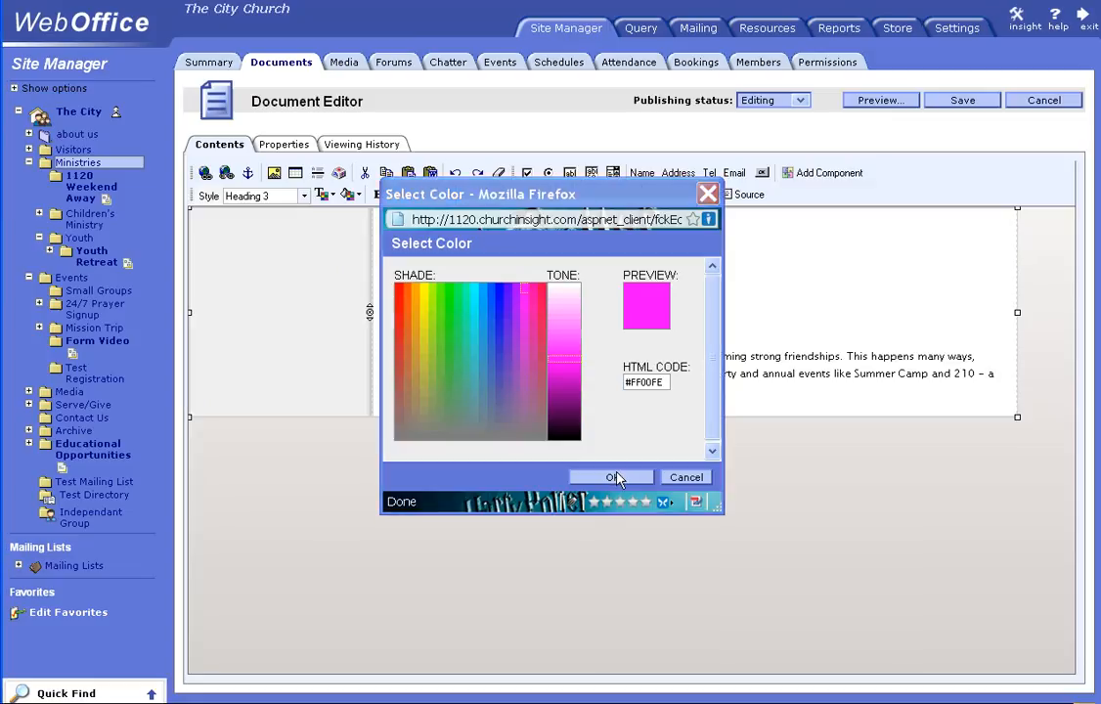
left_click(494, 297)
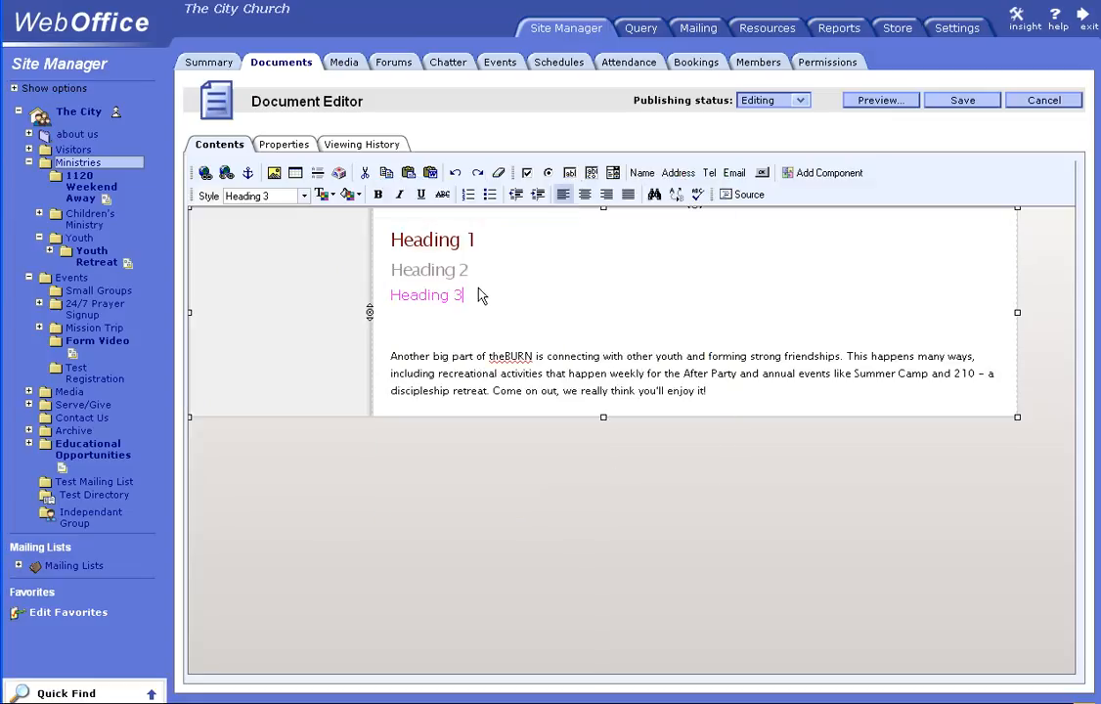
Step: Give the Heading 3 line a brown background colour
left_click_drag(543, 297, 390, 297)
left_click(358, 195)
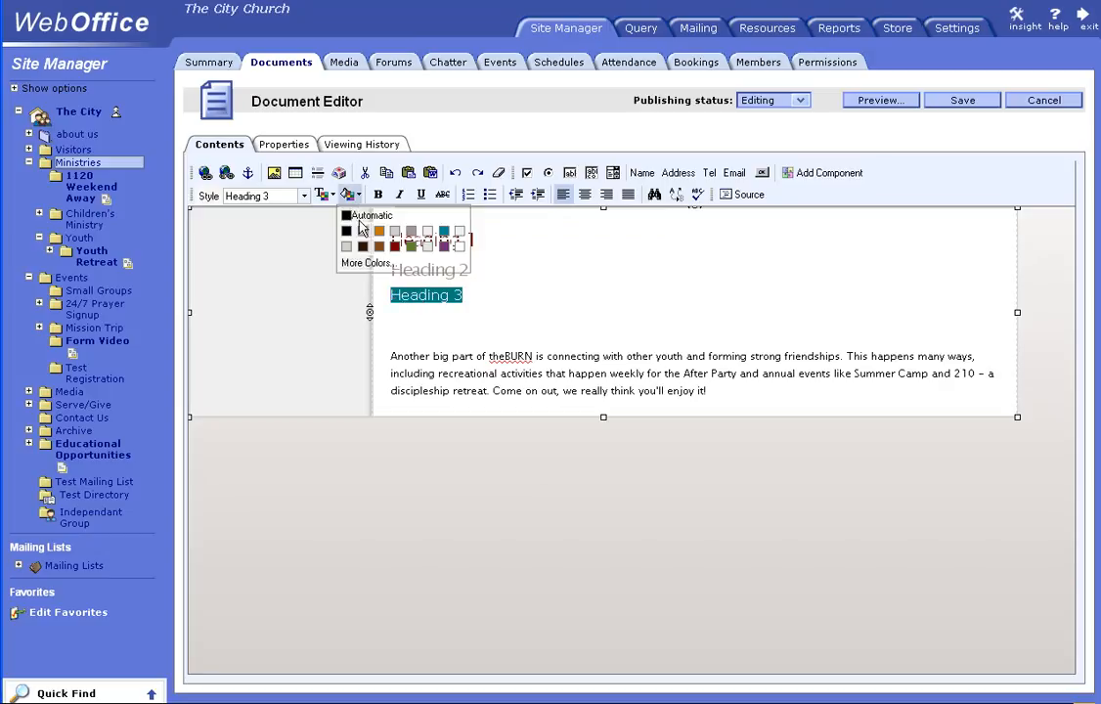
left_click(340, 226)
left_click(516, 264)
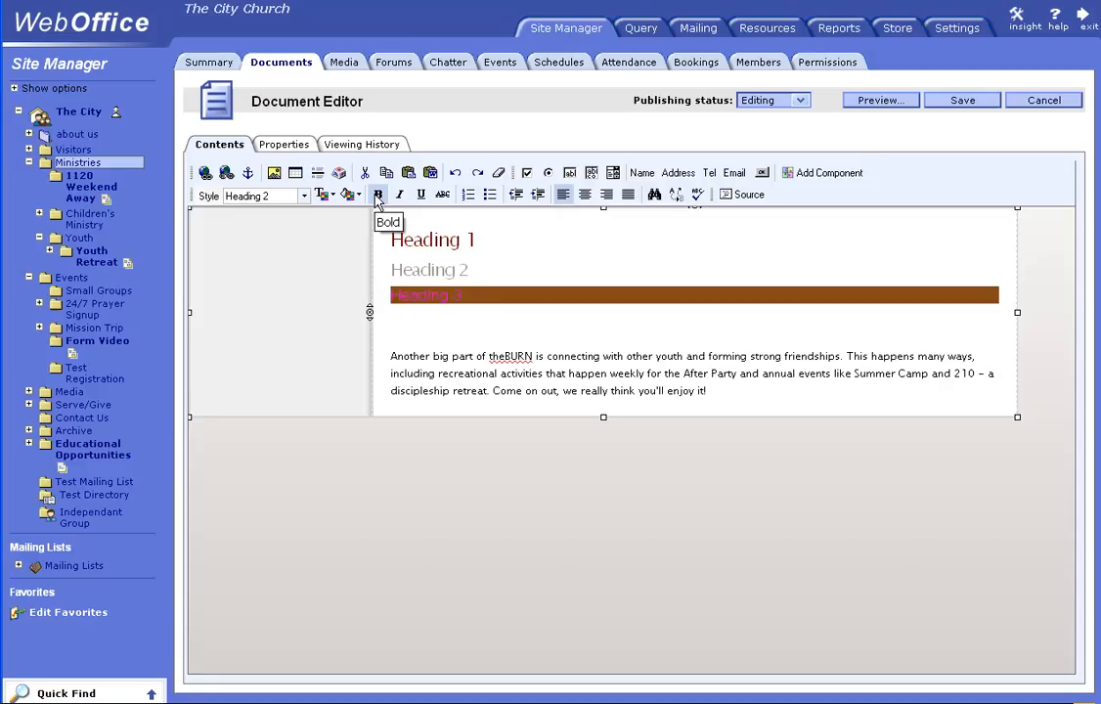
Step: Make the Heading 3 text bold, italic and underlined, trying strikethrough on it and removing it again
left_click(436, 291)
left_click_drag(463, 294, 391, 294)
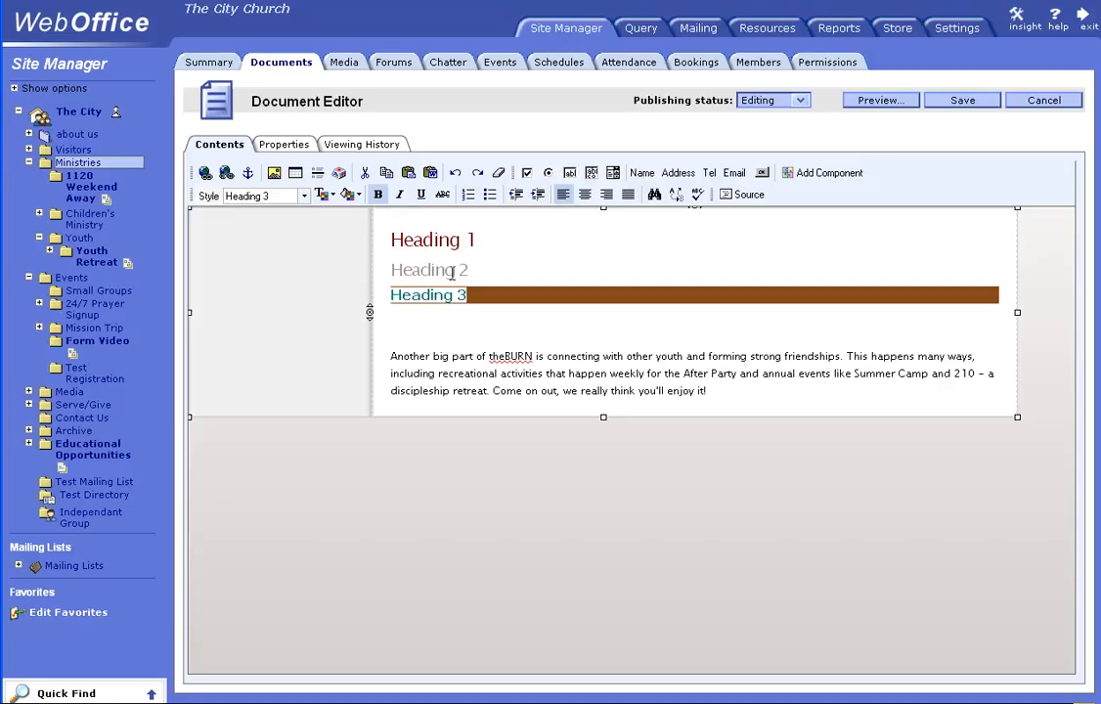
left_click(400, 195)
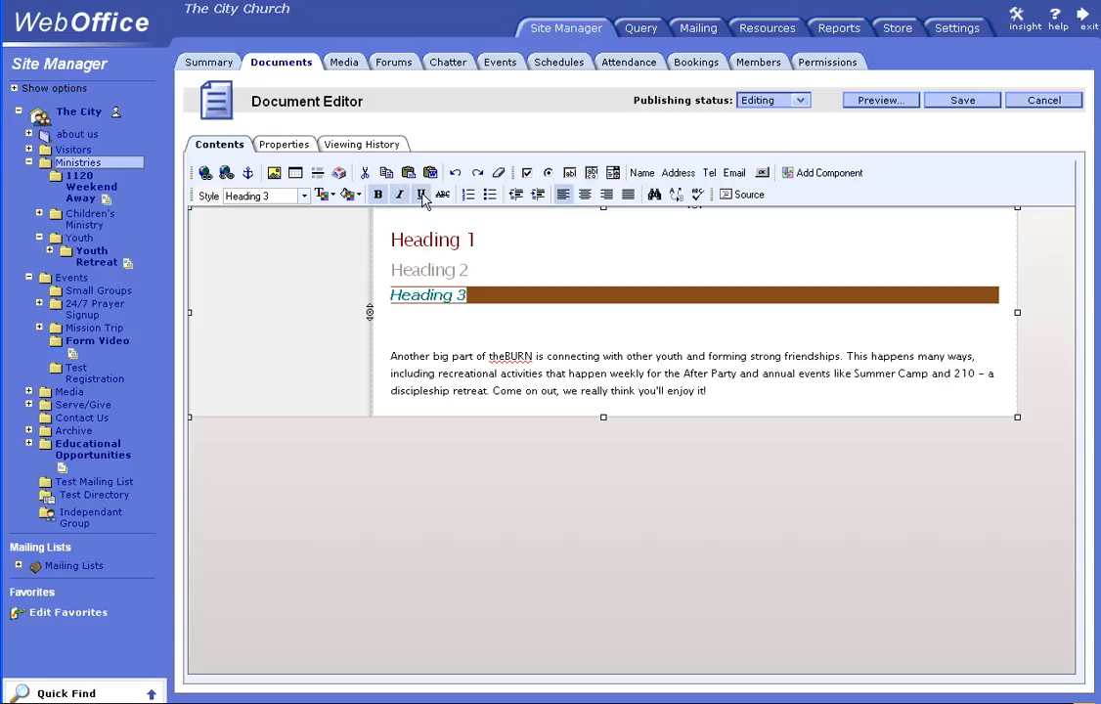
left_click(421, 195)
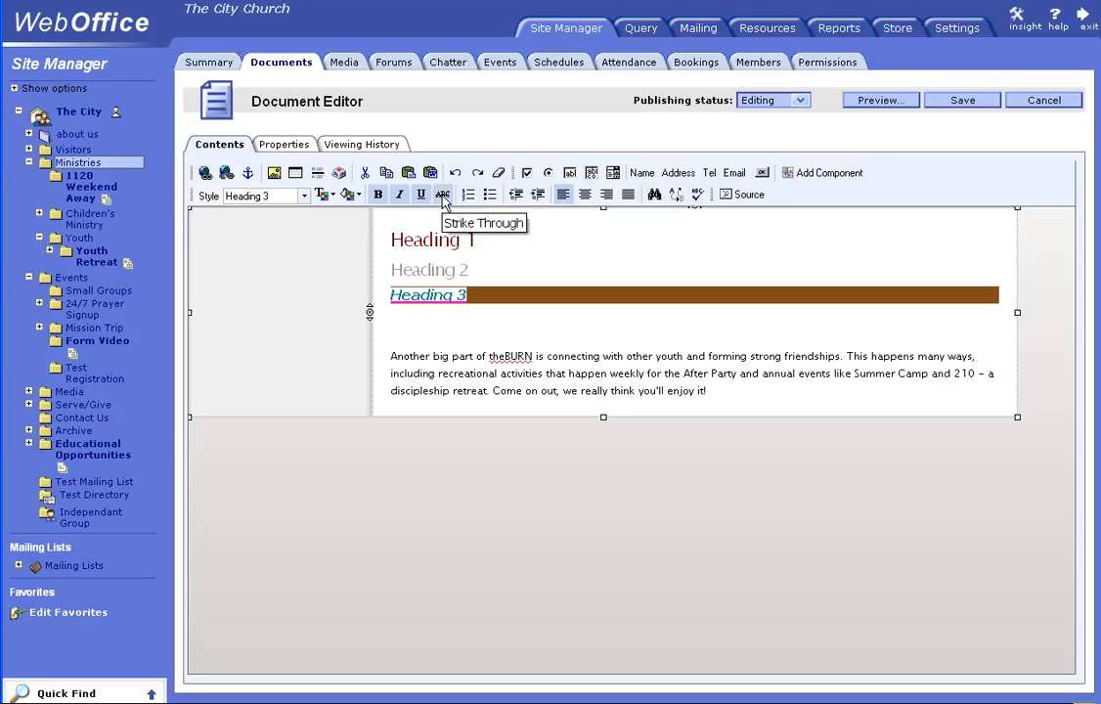
left_click(443, 195)
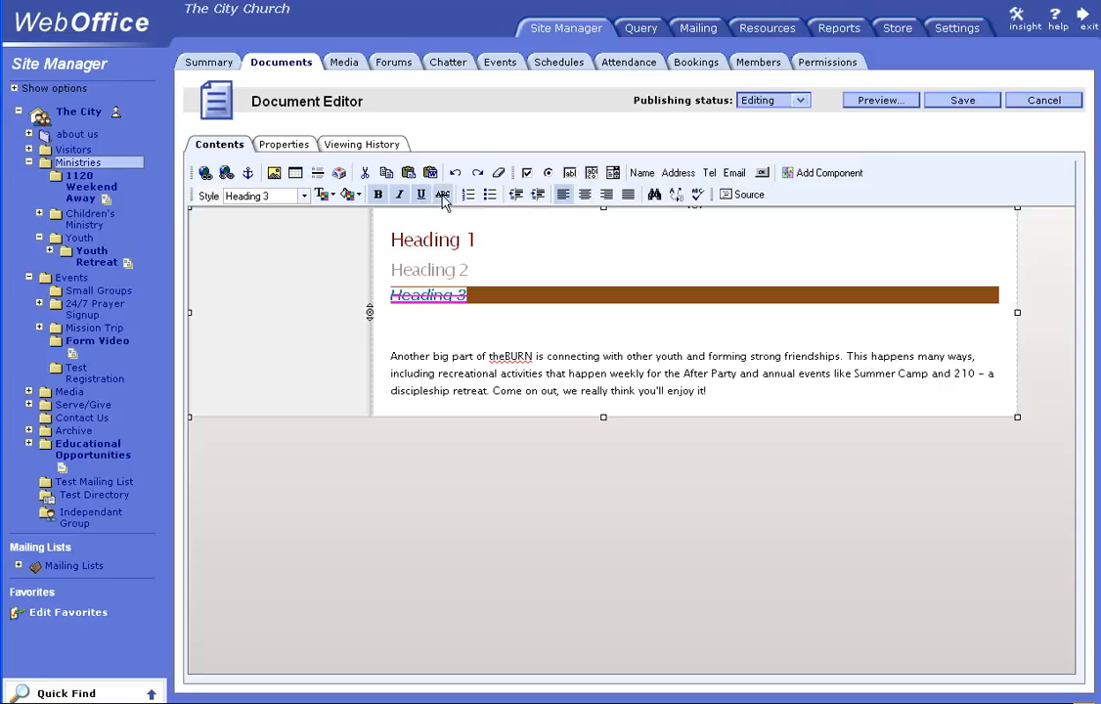
left_click(443, 195)
left_click(474, 296)
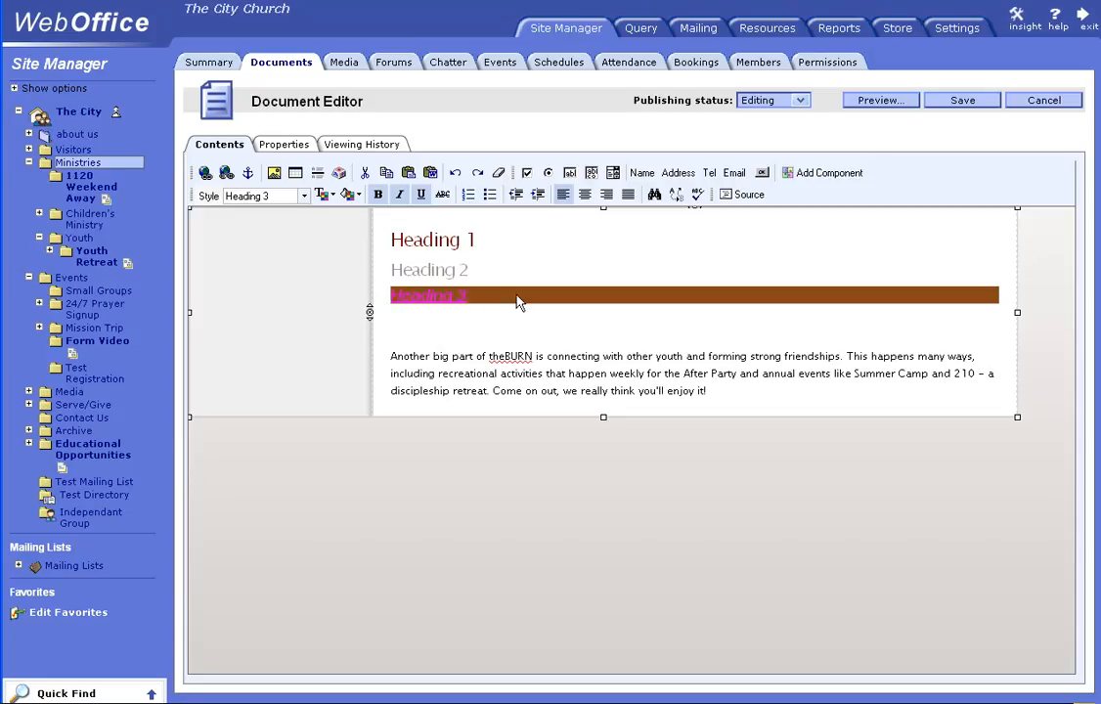
key("Down")
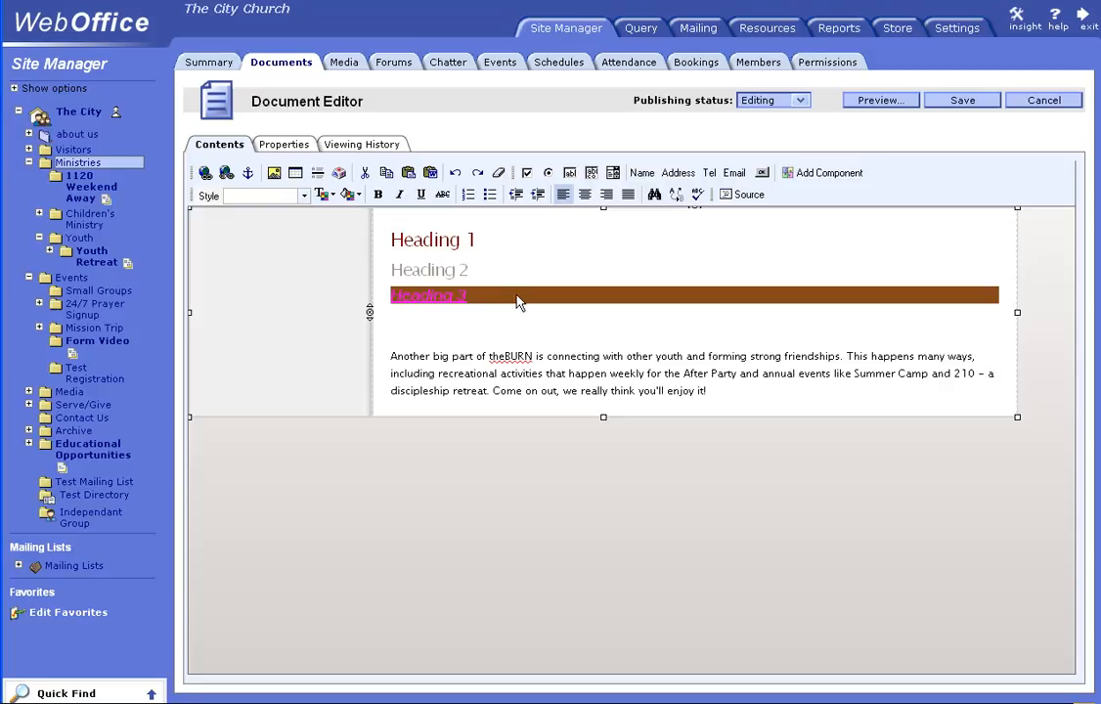
type("1.")
key("BackSpace")
key("BackSpace")
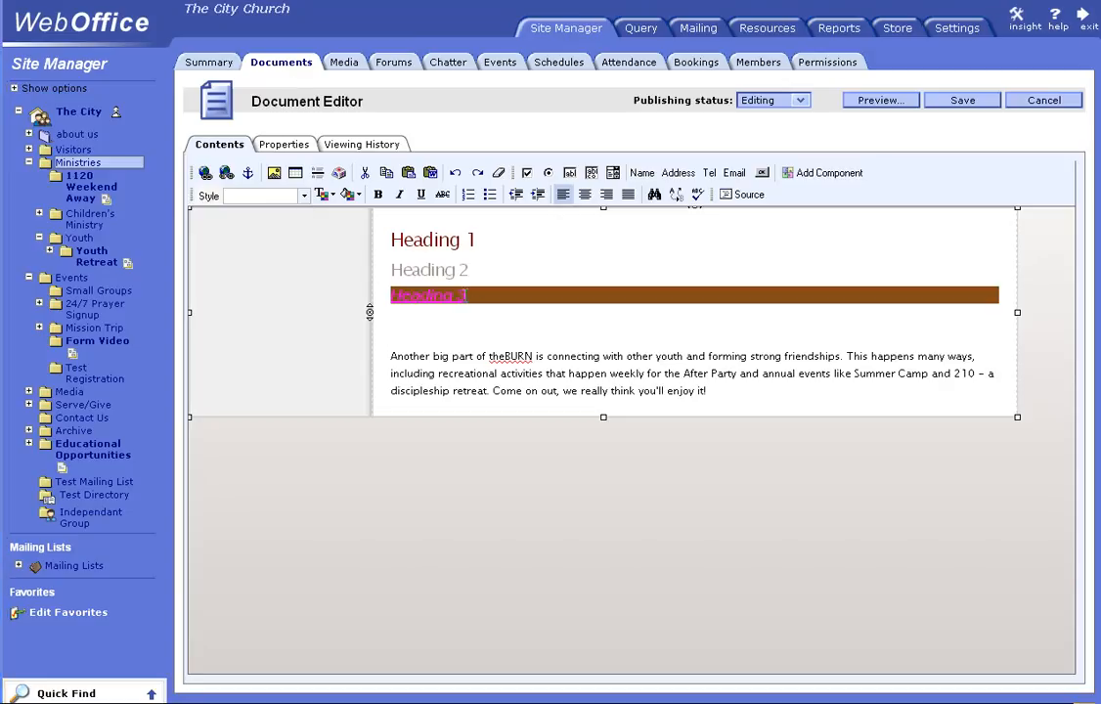
Step: Format the three heading lines as a numbered list, and convert it to a bulleted list
left_click_drag(467, 296, 383, 243)
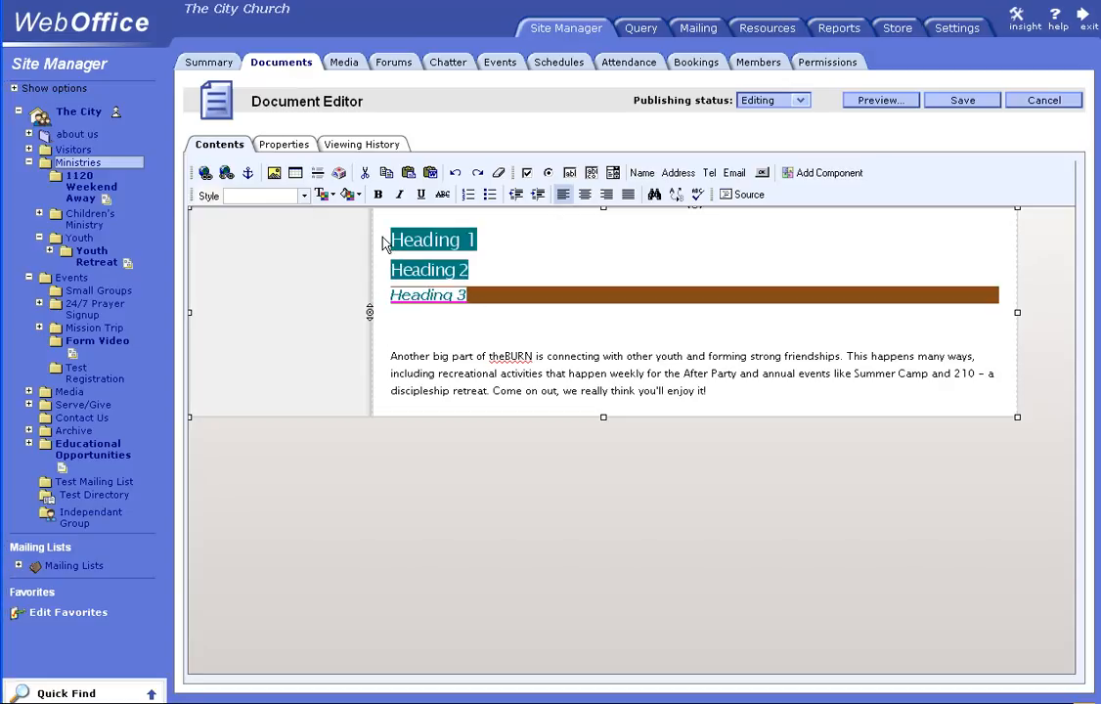
left_click(469, 196)
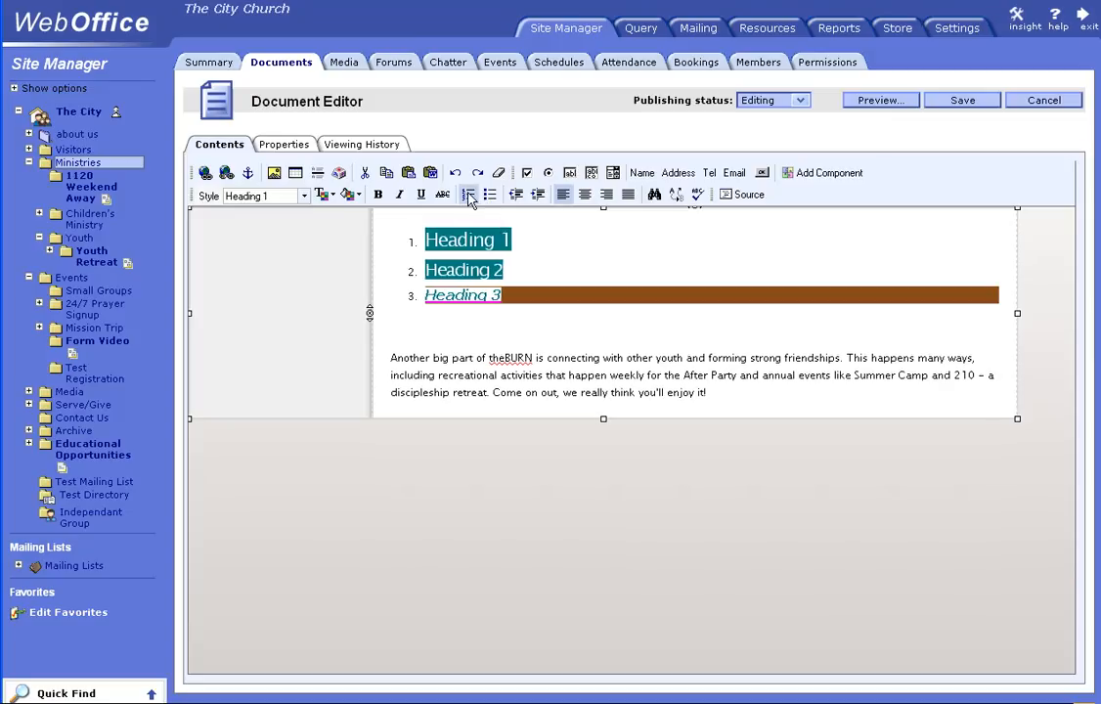
left_click(489, 195)
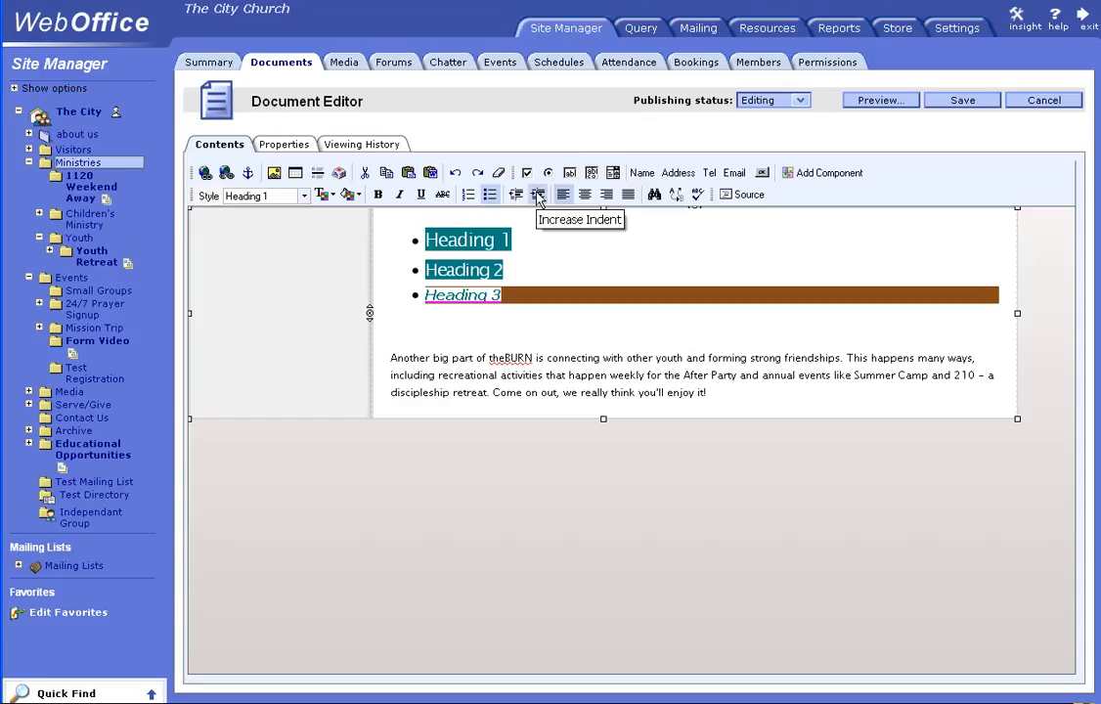
Step: Try centre and right alignment on the paragraph below the list, and settle on block justify
left_click(420, 319)
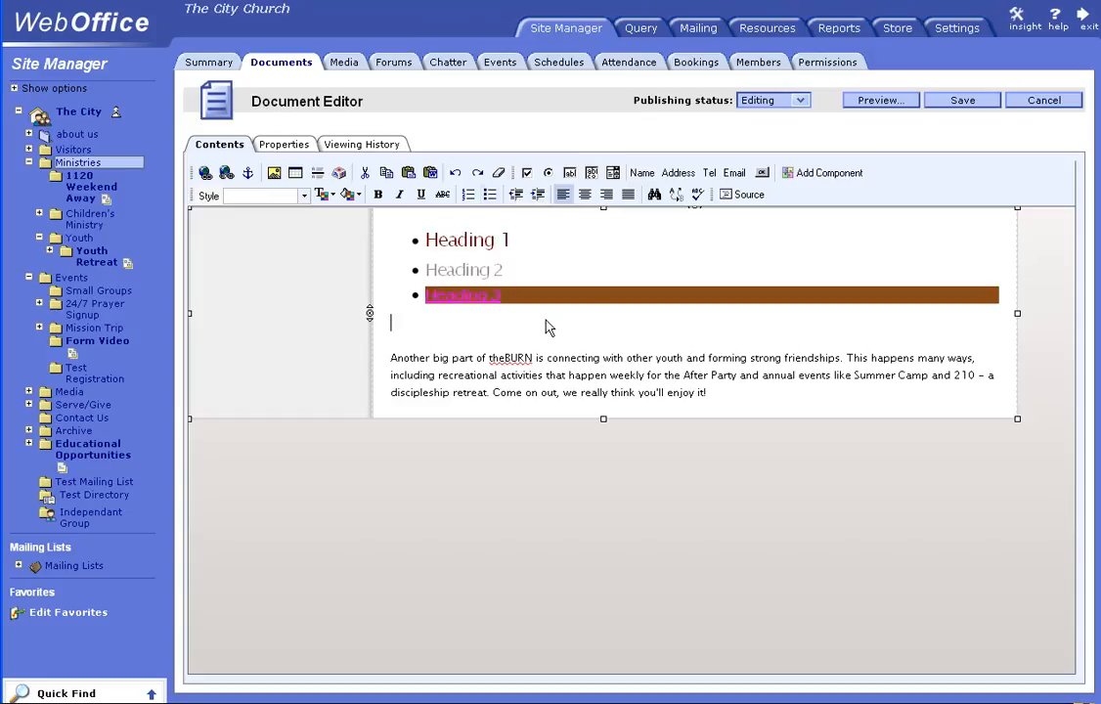
left_click(564, 195)
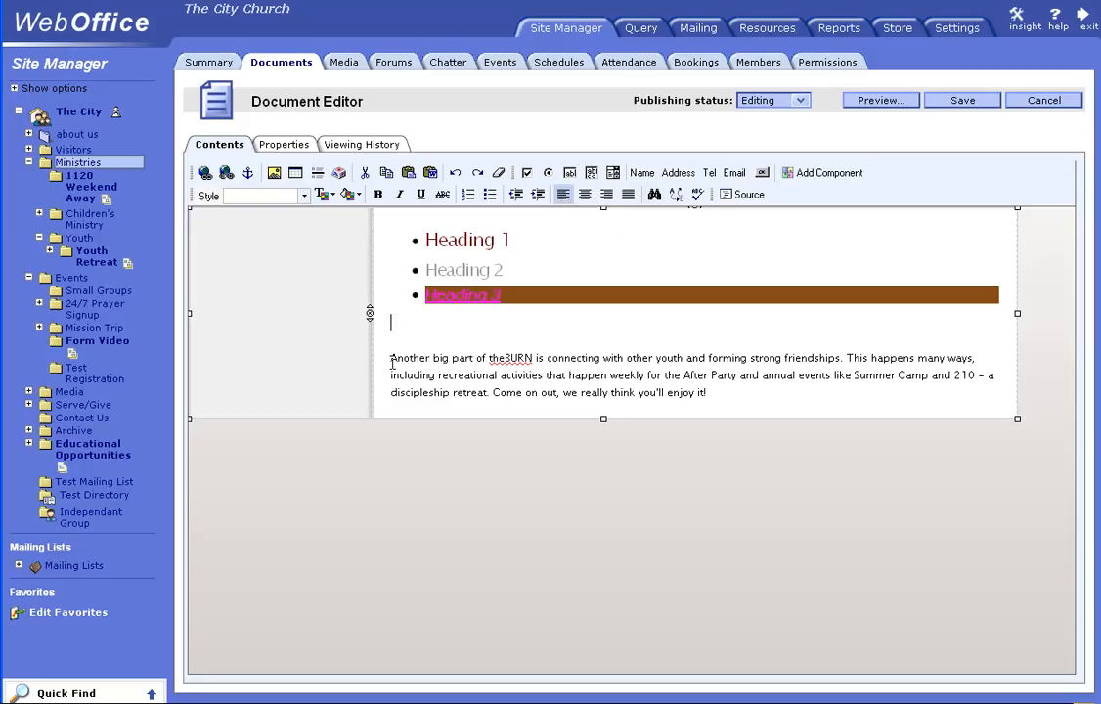
left_click(585, 194)
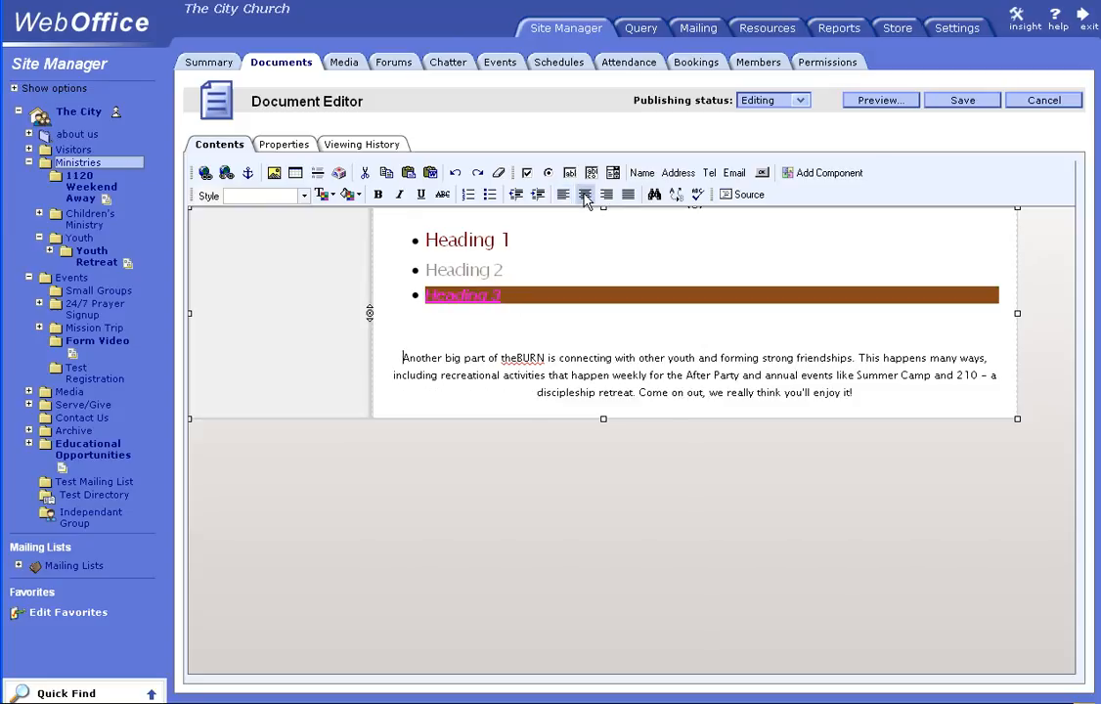
left_click(608, 195)
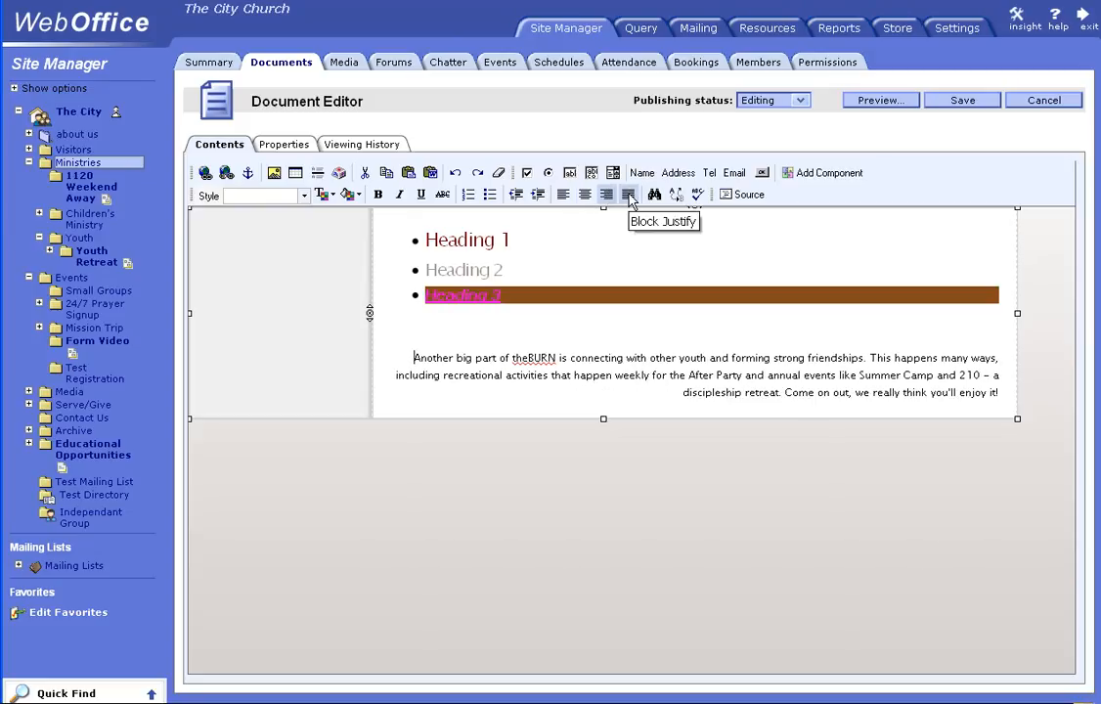
left_click(629, 195)
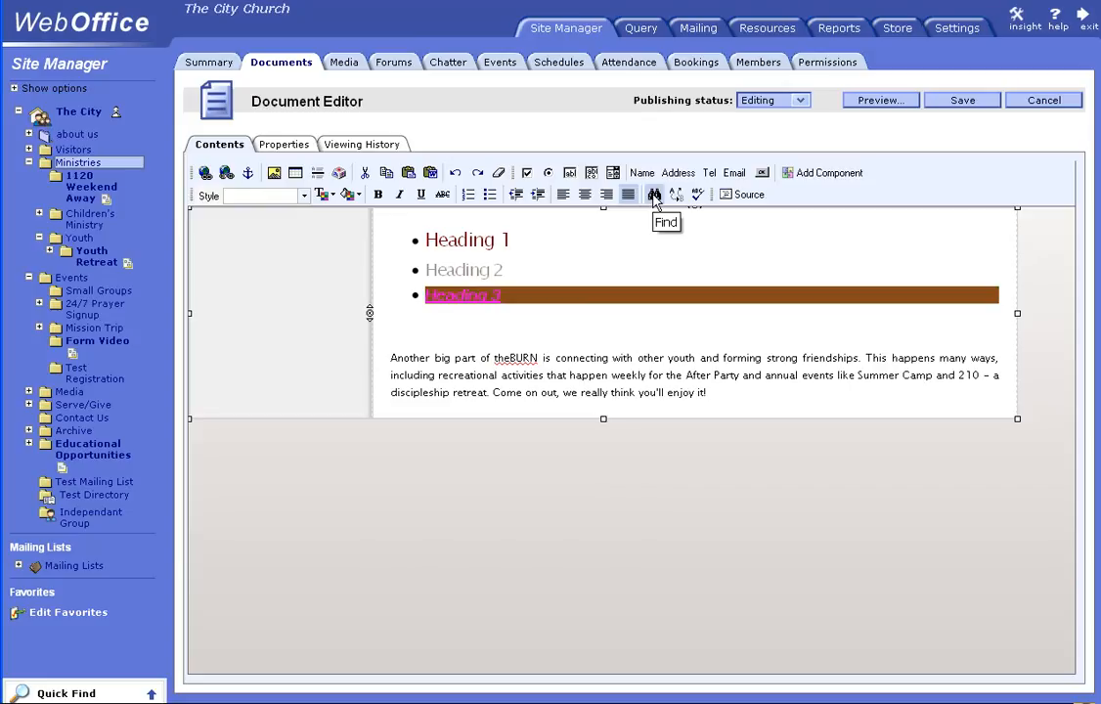
left_click(654, 194)
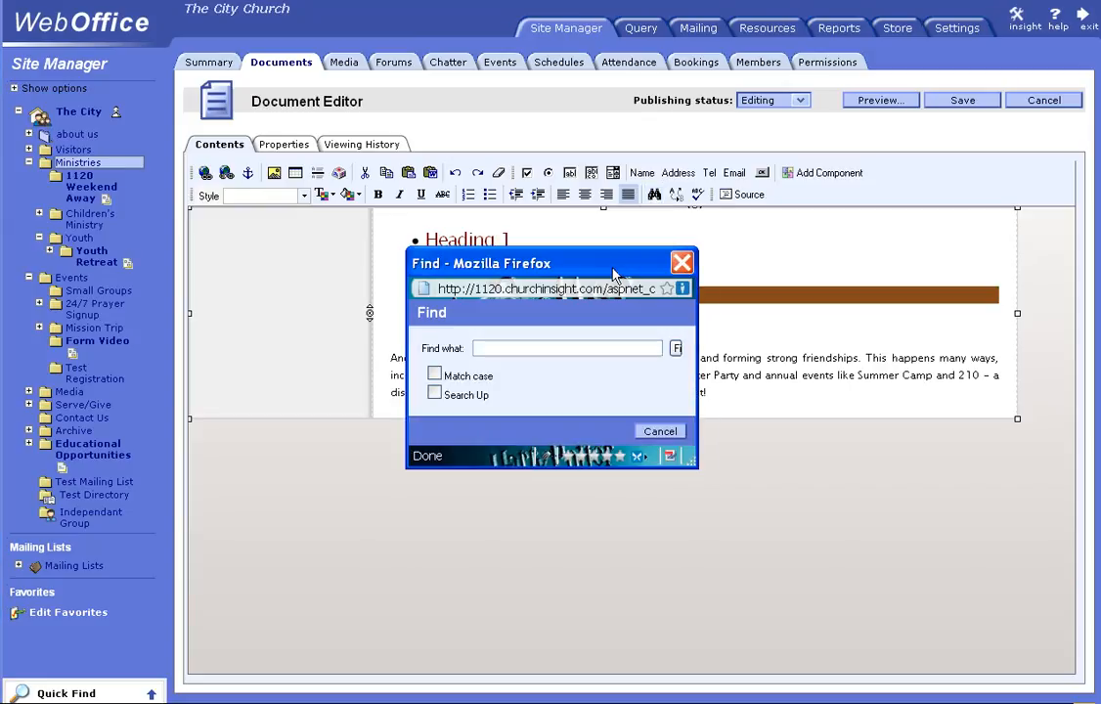
left_click_drag(612, 262, 538, 234)
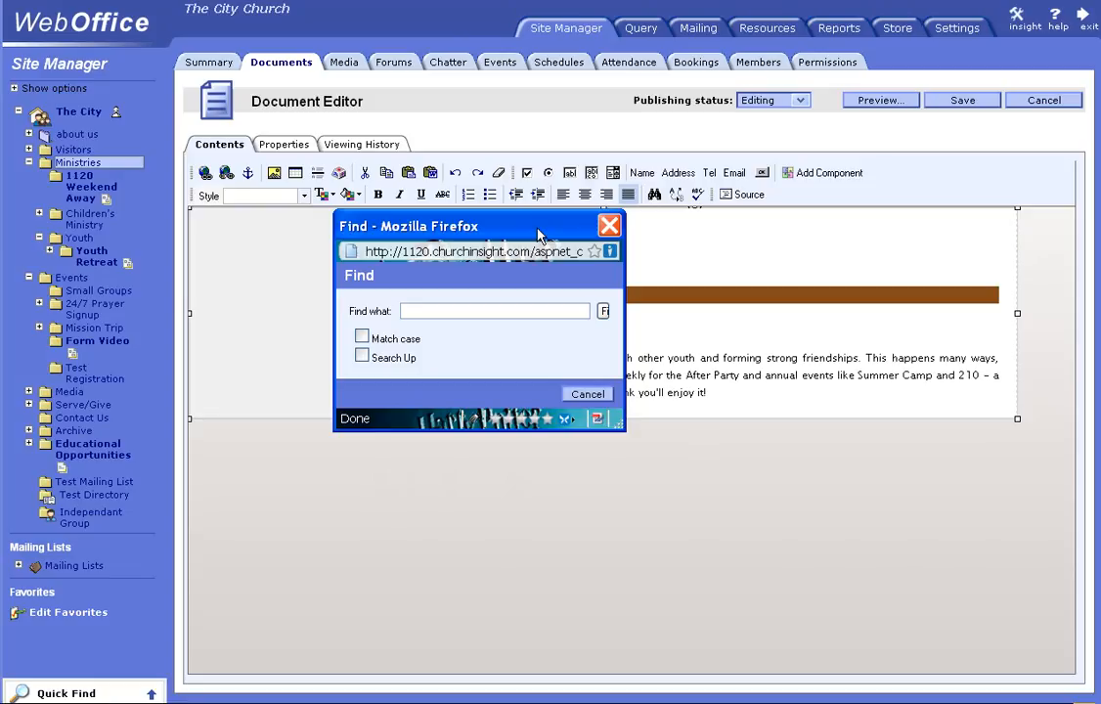
left_click(588, 394)
Step: Replace all occurrences of "youth" with "adults" in the document
left_click(676, 195)
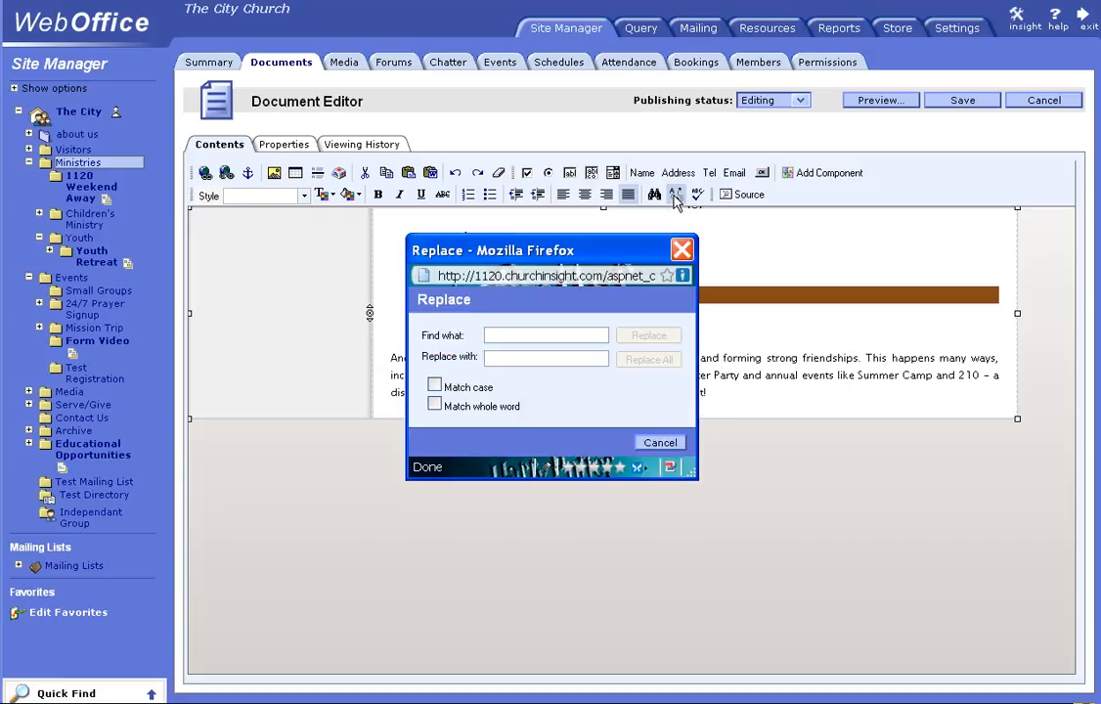
left_click_drag(603, 248, 419, 227)
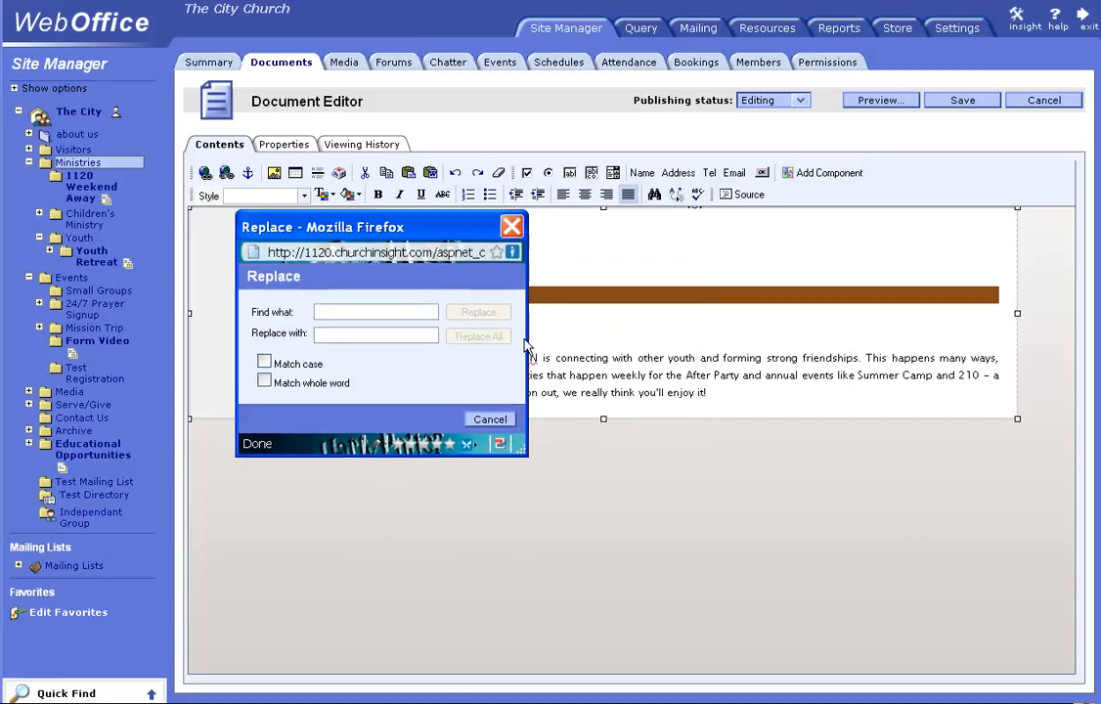
left_click(413, 311)
type("youth")
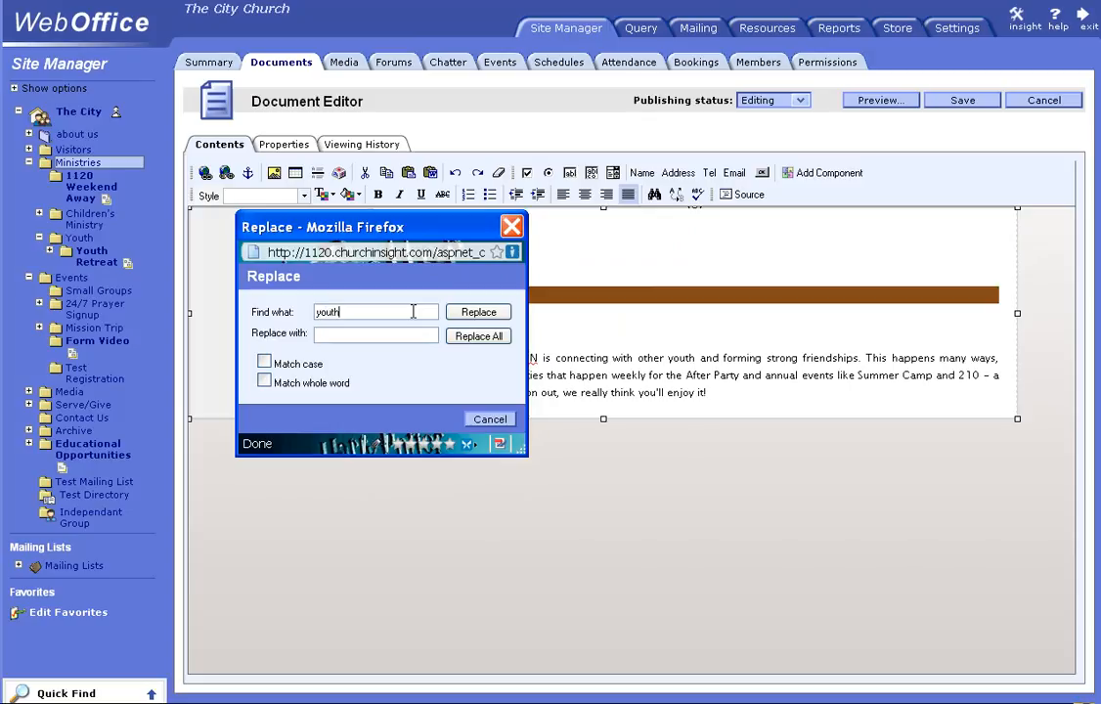
left_click(396, 334)
type("adults")
left_click(479, 337)
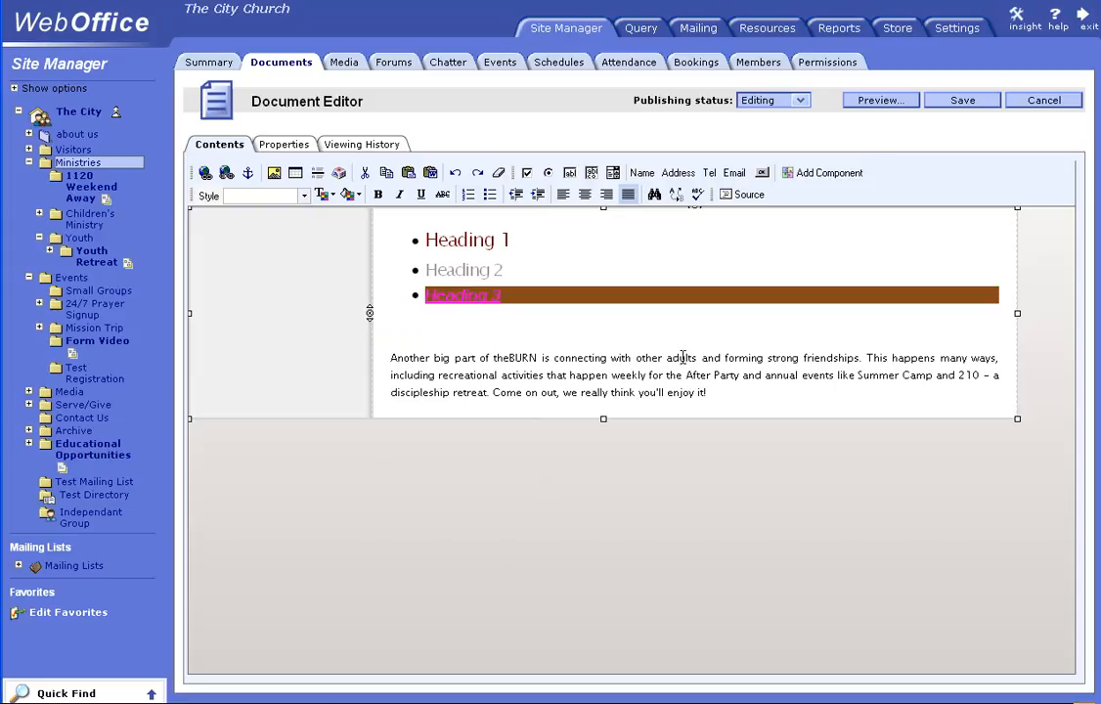
Step: Right-align the paragraph below the list, and set it back to justified
key("ctrl+r")
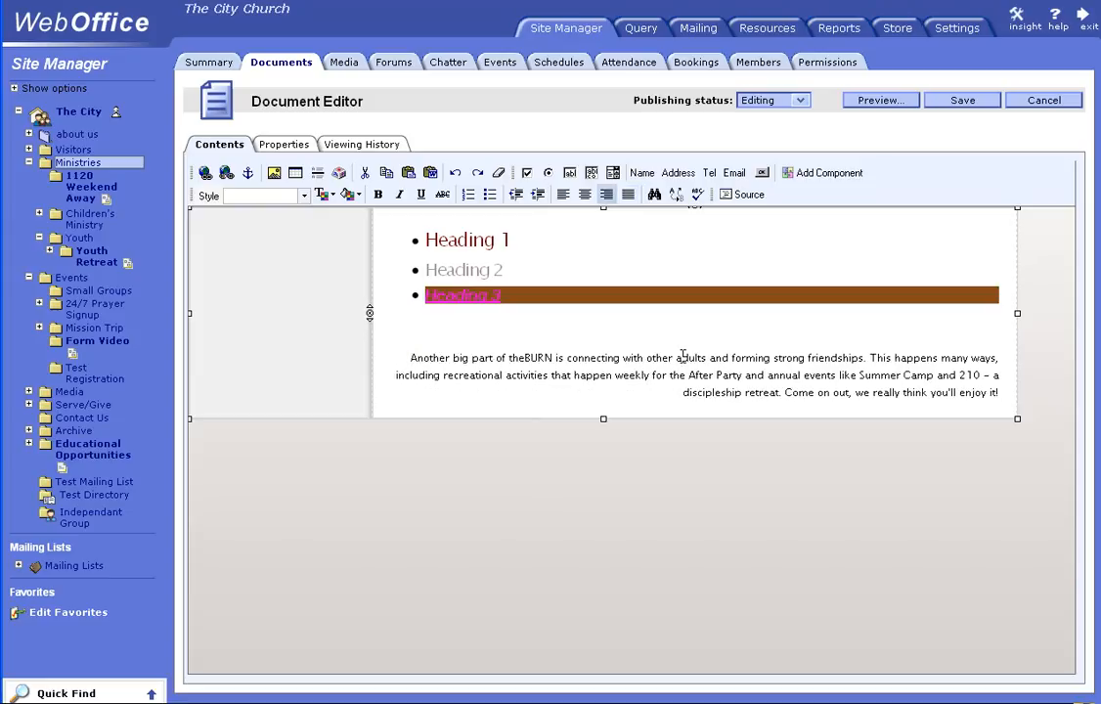
key("ctrl+j")
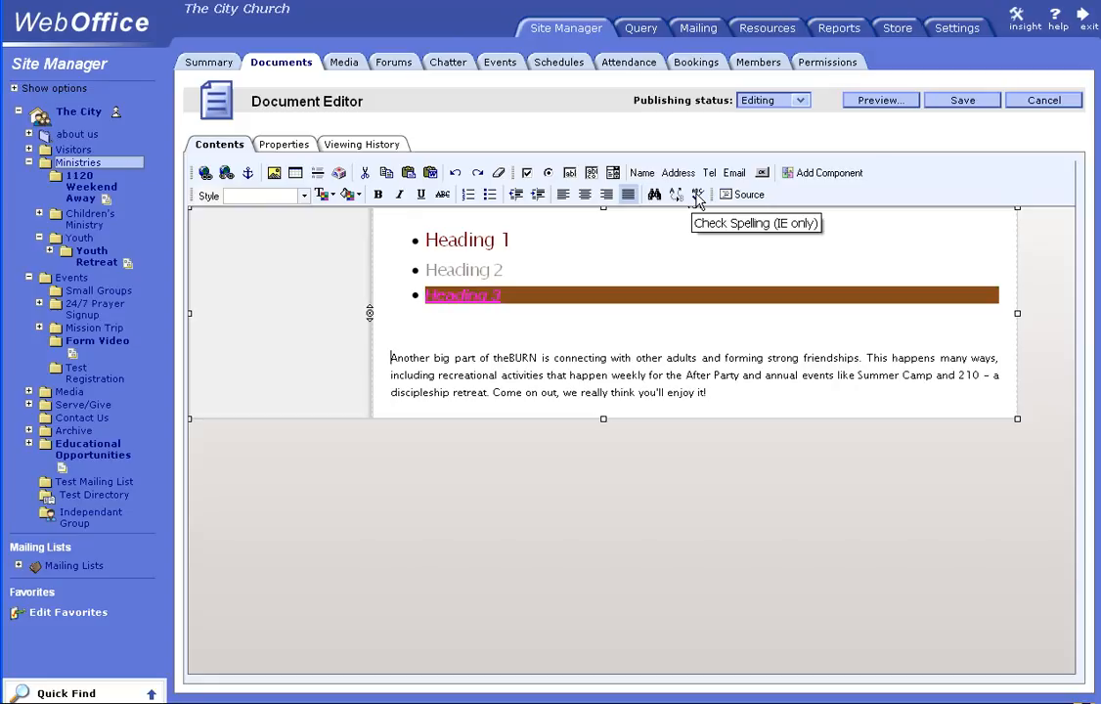
Step: Change the Heading 1 line's opening and closing tags to h3 in the HTML source, apply it, and select that line in the document
left_click(749, 196)
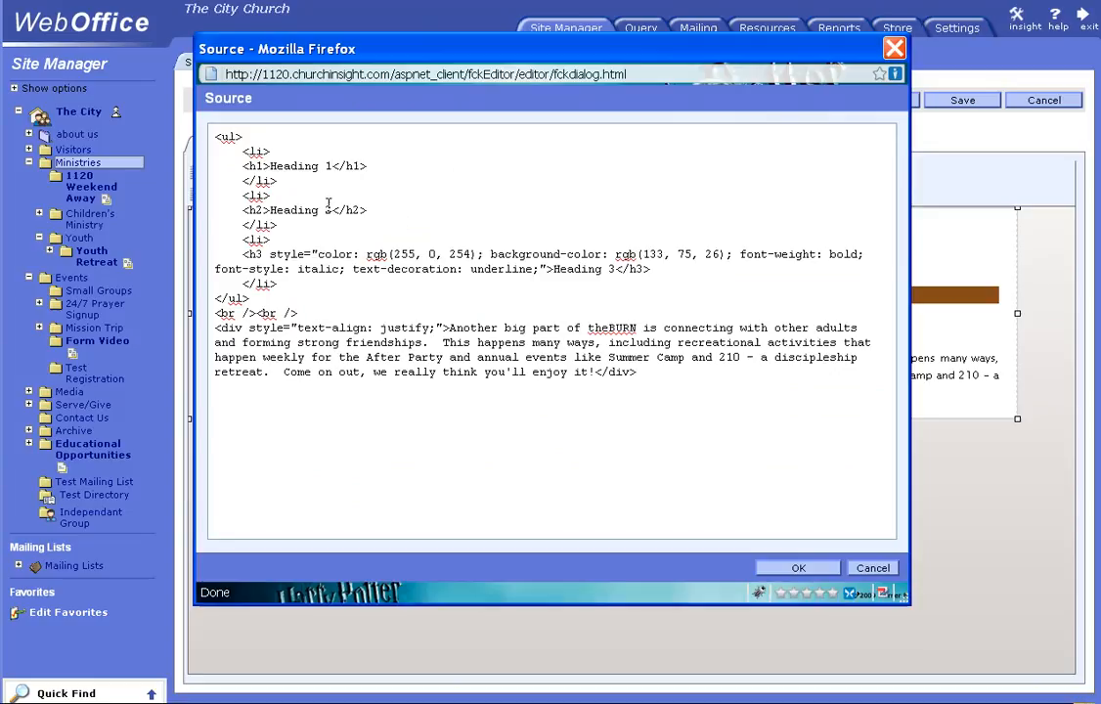
left_click(262, 166)
key("BackSpace")
type("3")
left_click(354, 166)
type("3")
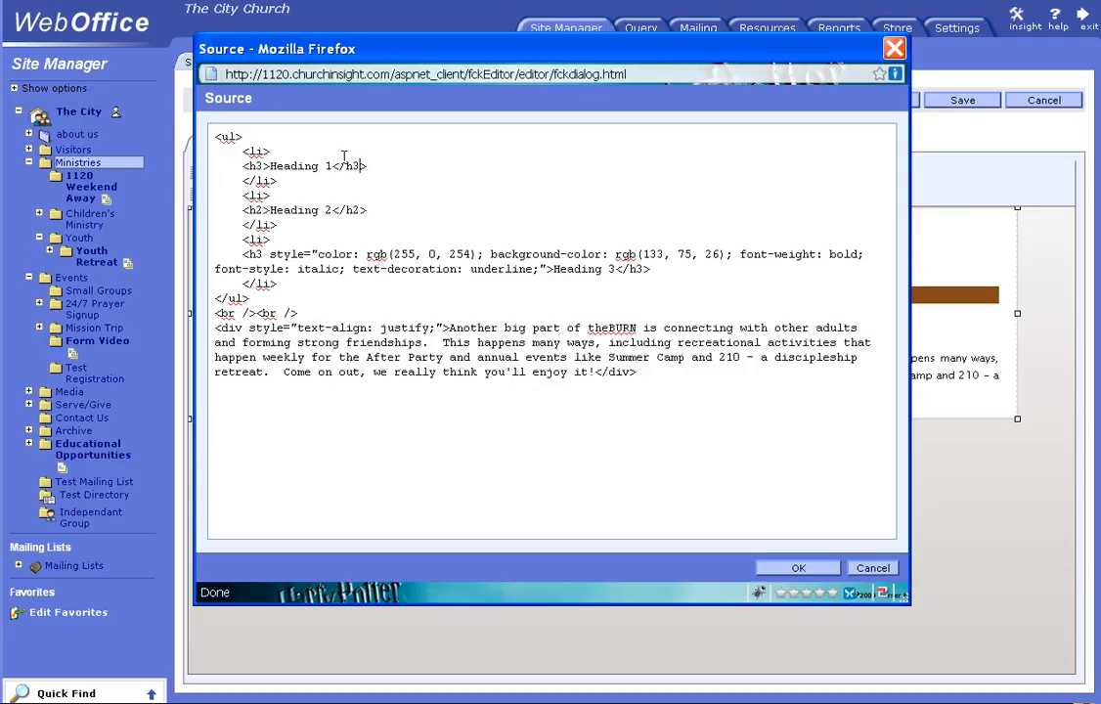
left_click(798, 568)
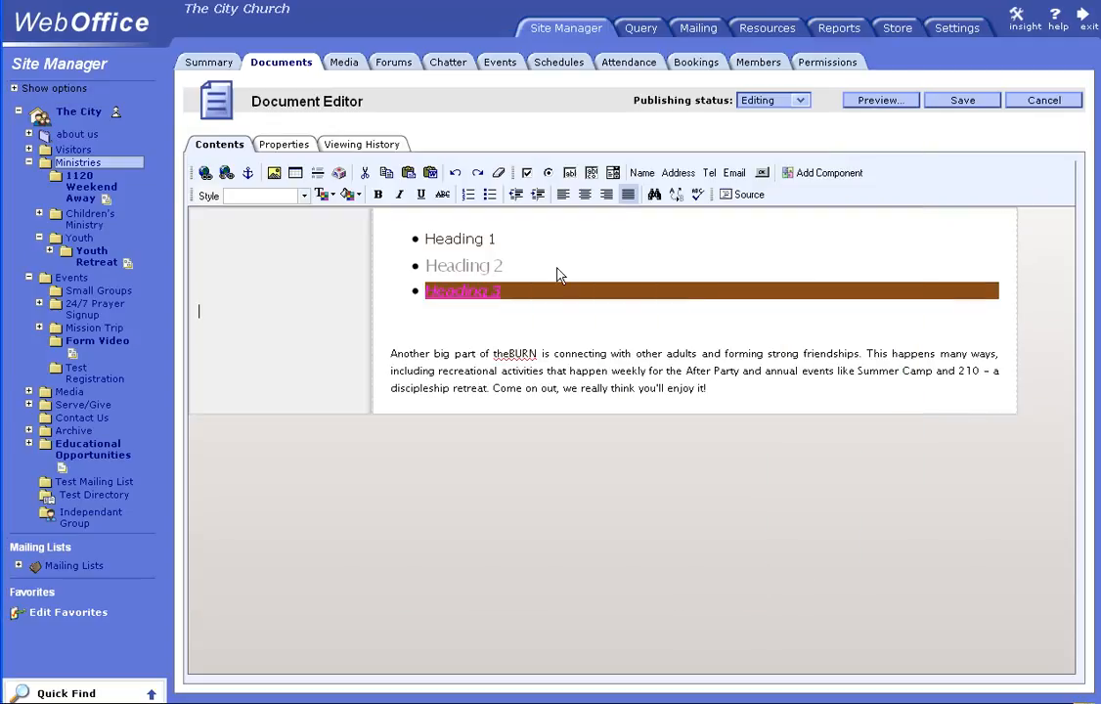
left_click(494, 239)
triple_click(493, 239)
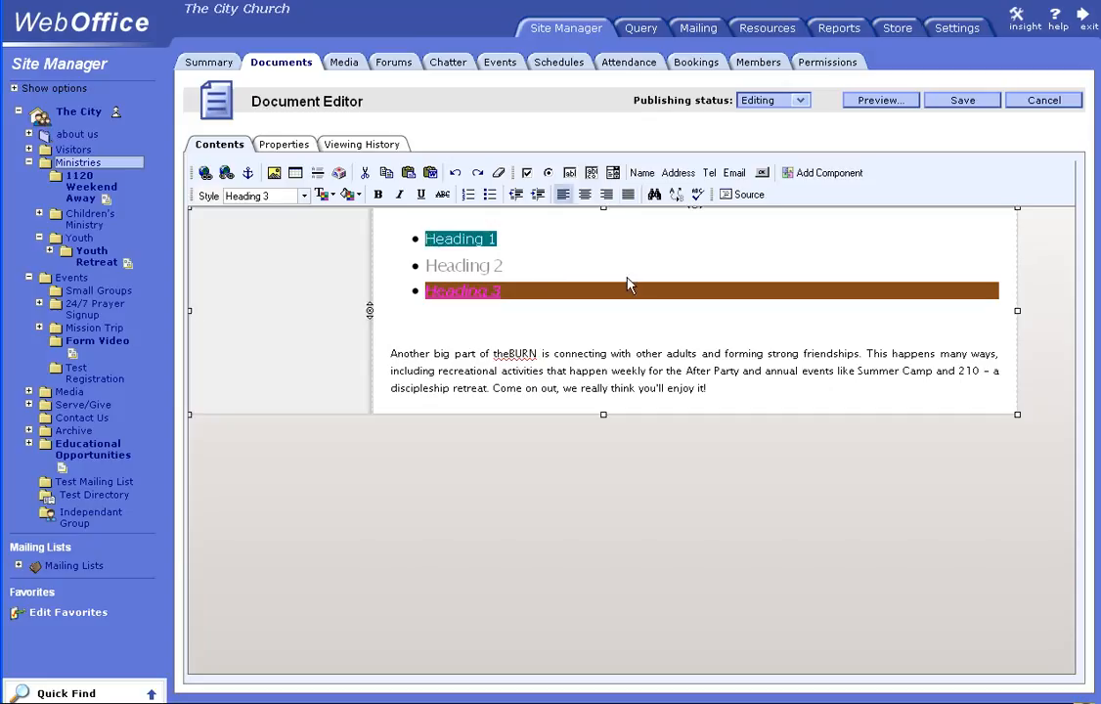